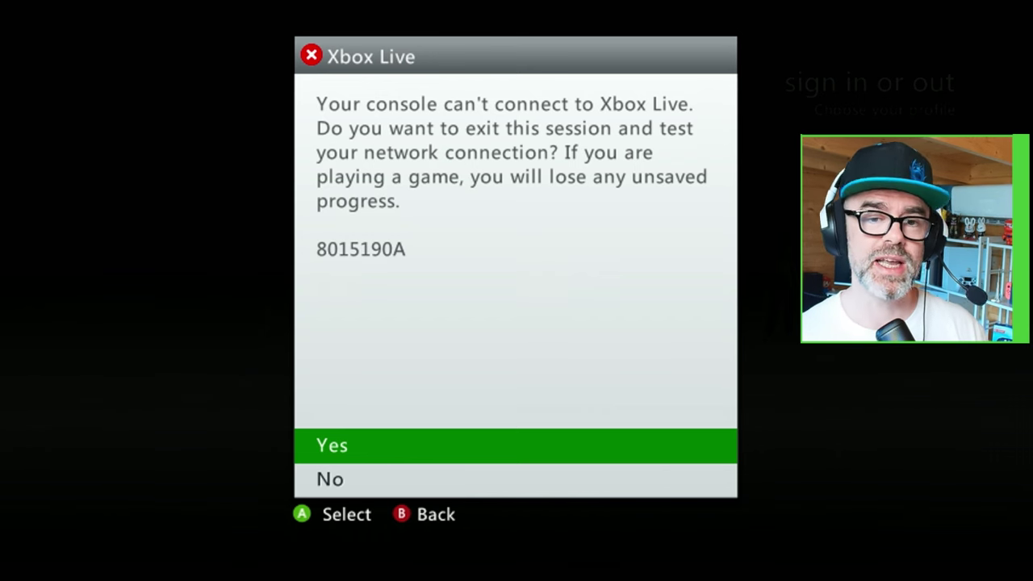
Accept Yes on the 'can't connect to Xbox Live' dialog to exit and scan available networks.
key("Return")
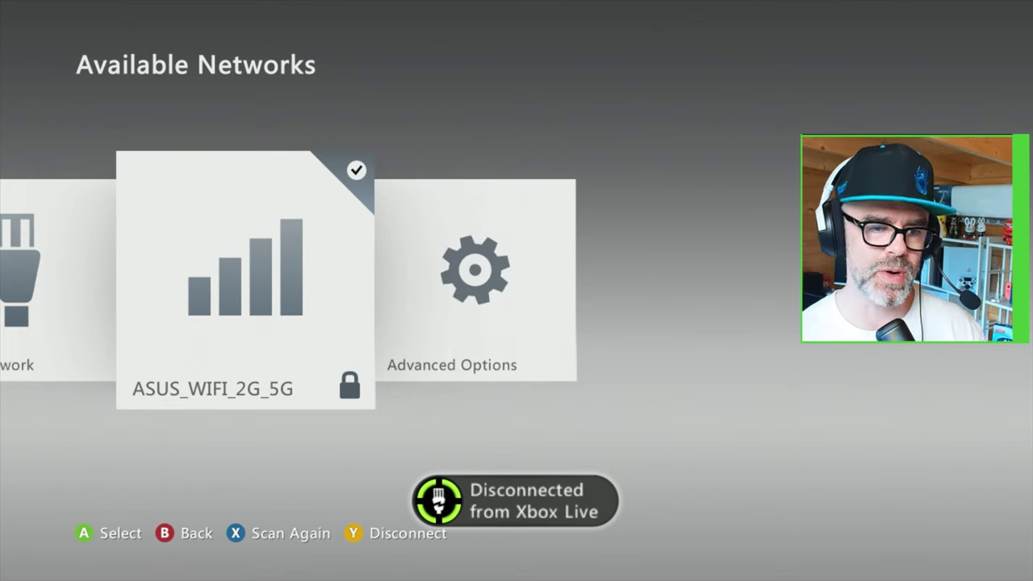
Run Test Xbox Live Connection, accepting the sign-out, until network, internet and Xbox Live pass.
key("Escape")
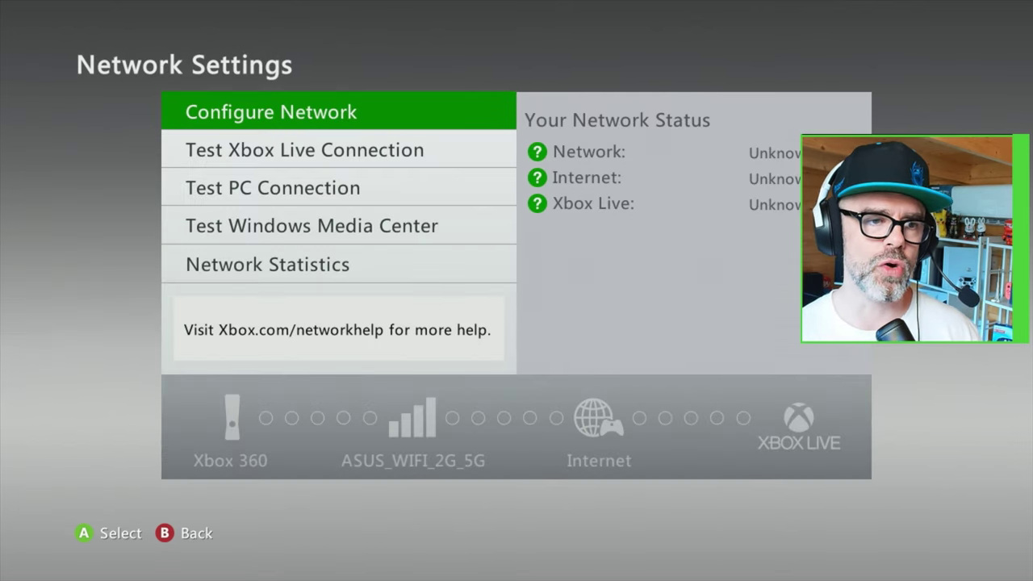
key("Down")
key("Return")
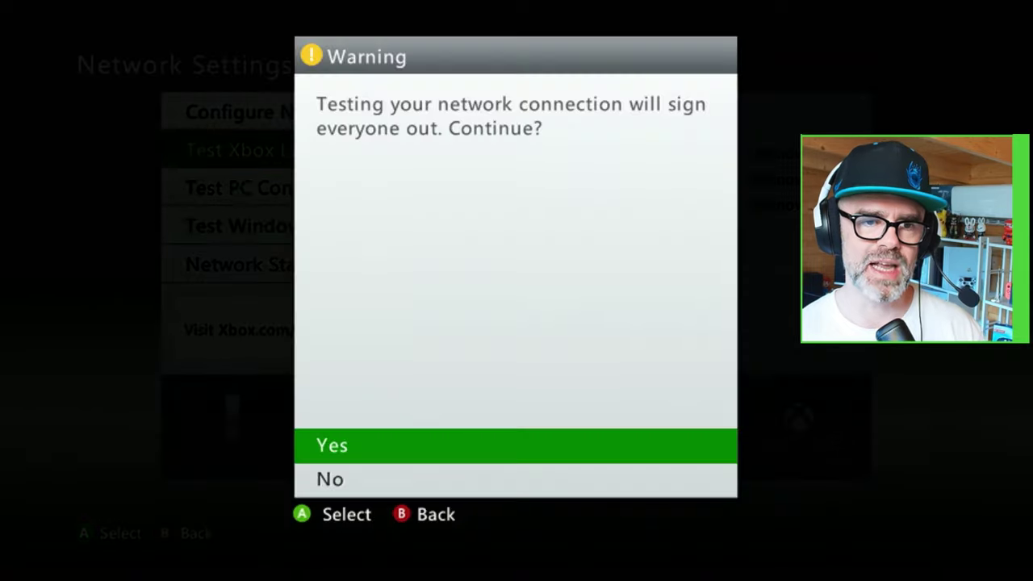
key("Return")
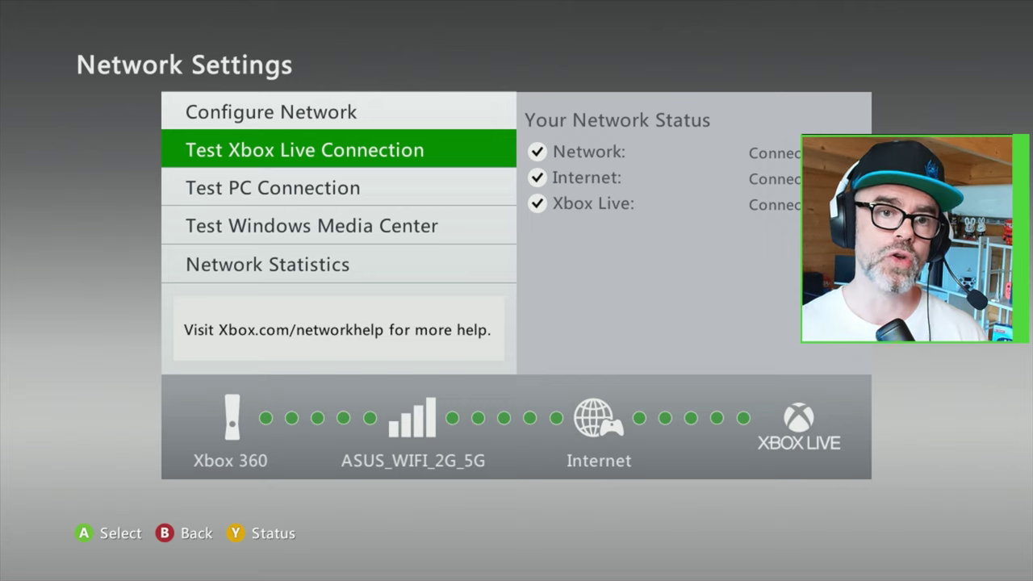
key("Escape")
From the social page, choose Join the fun, then Sign In to reach the profile chooser.
key("Return")
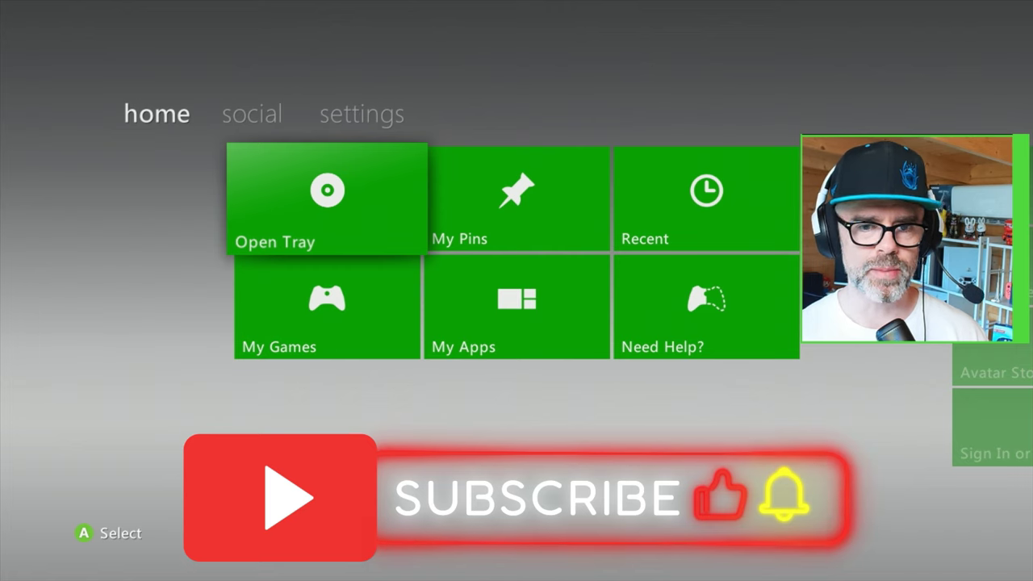
key("Right")
key("Right")
key("Right")
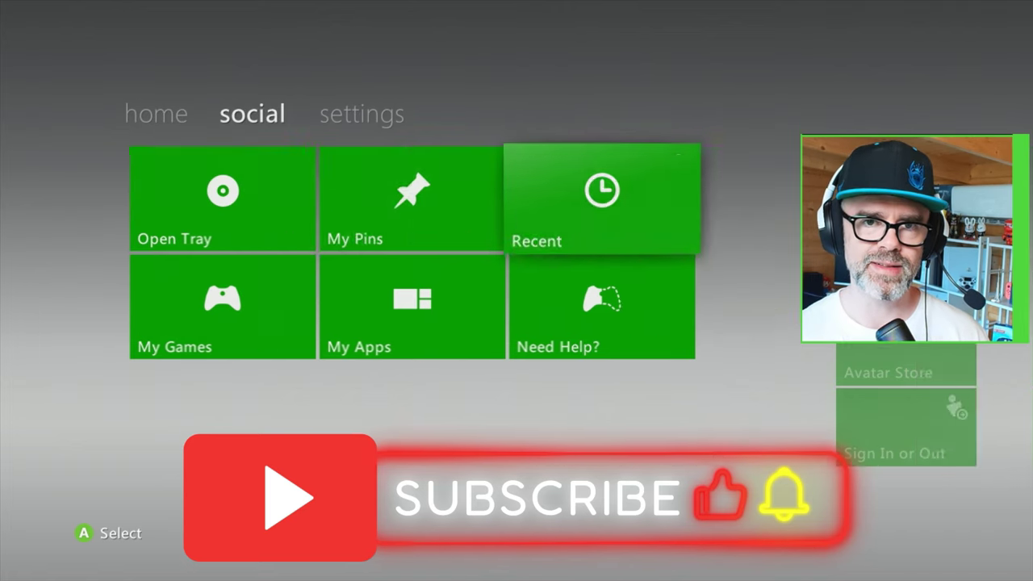
key("Right")
key("Right")
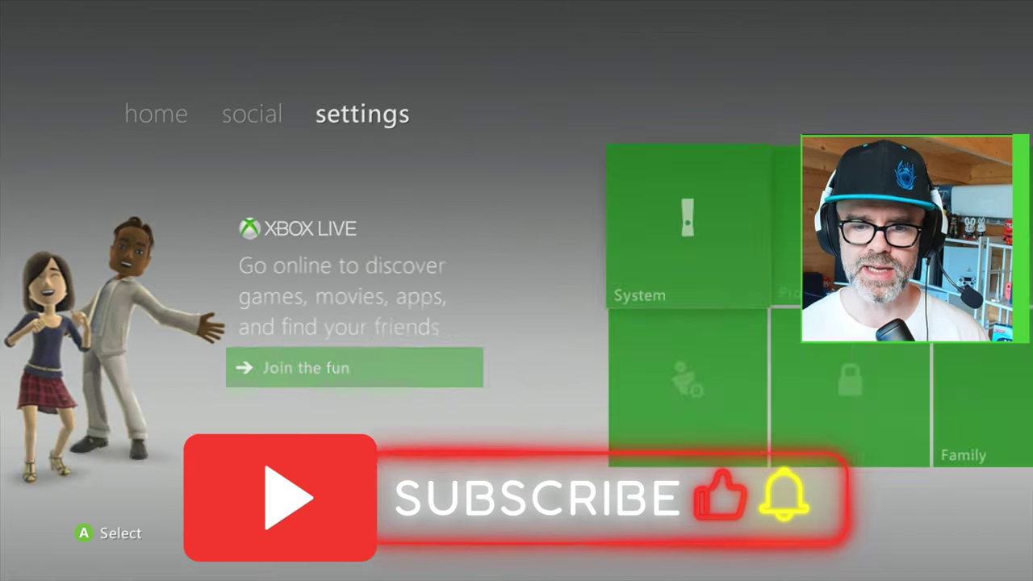
key("Left")
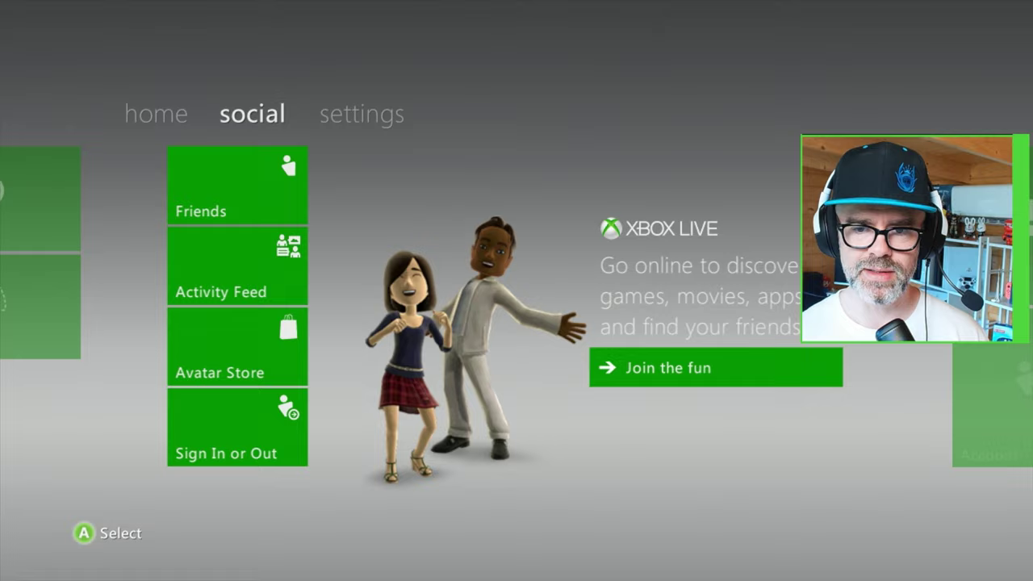
key("Return")
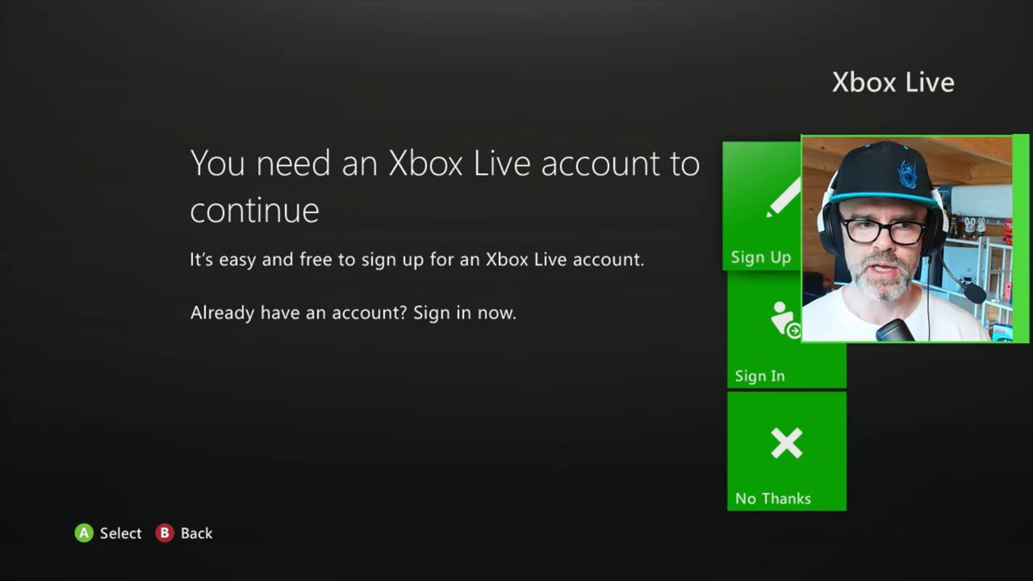
key("Down")
key("Return")
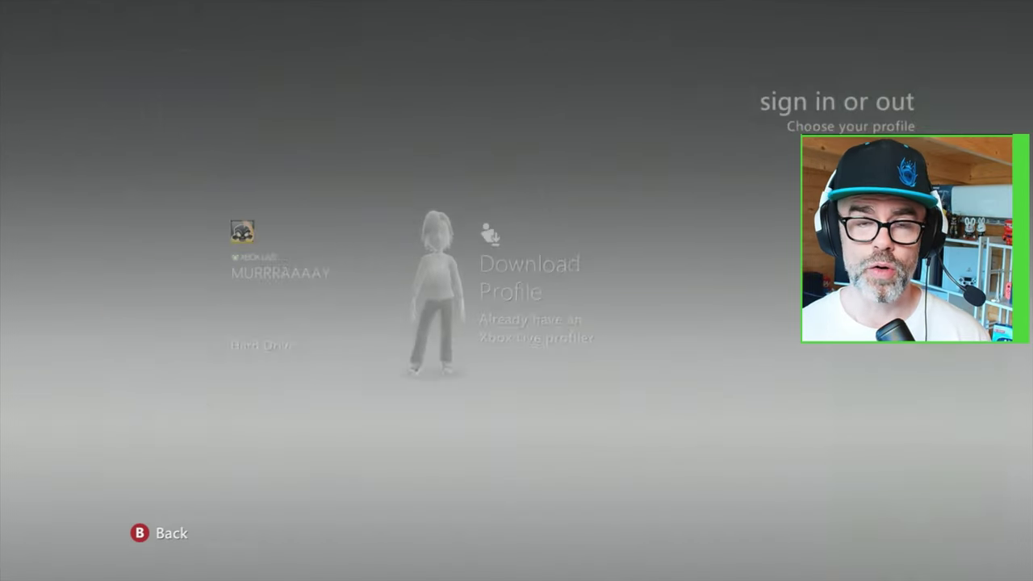
Sign in with the stored hard-drive gamer profile, which fails with error 8015190A.
key("Return")
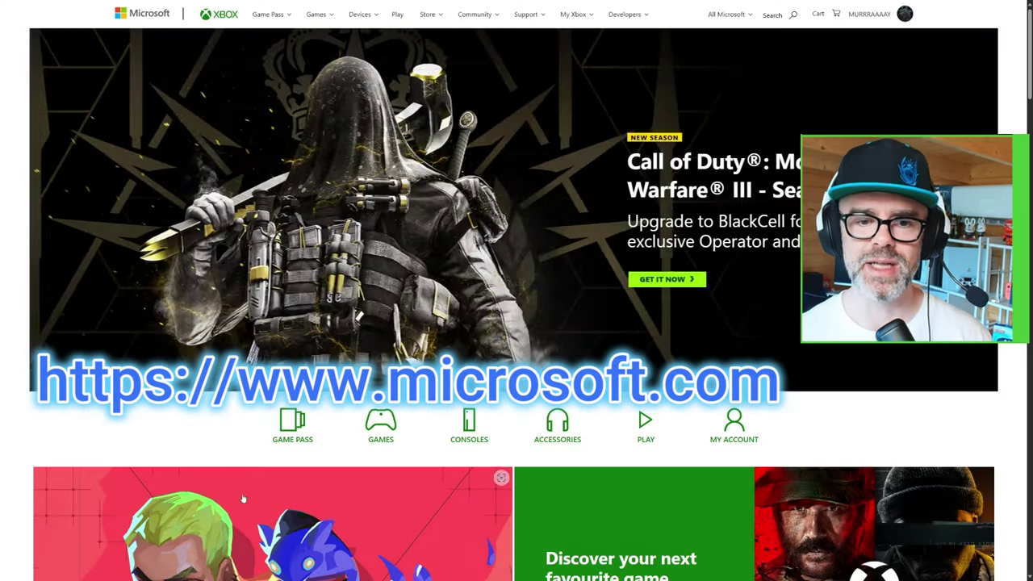
Go to My Microsoft account, manage Xbox Game Pass Ultimate, and choose Turn off recurring billing.
left_click(905, 15)
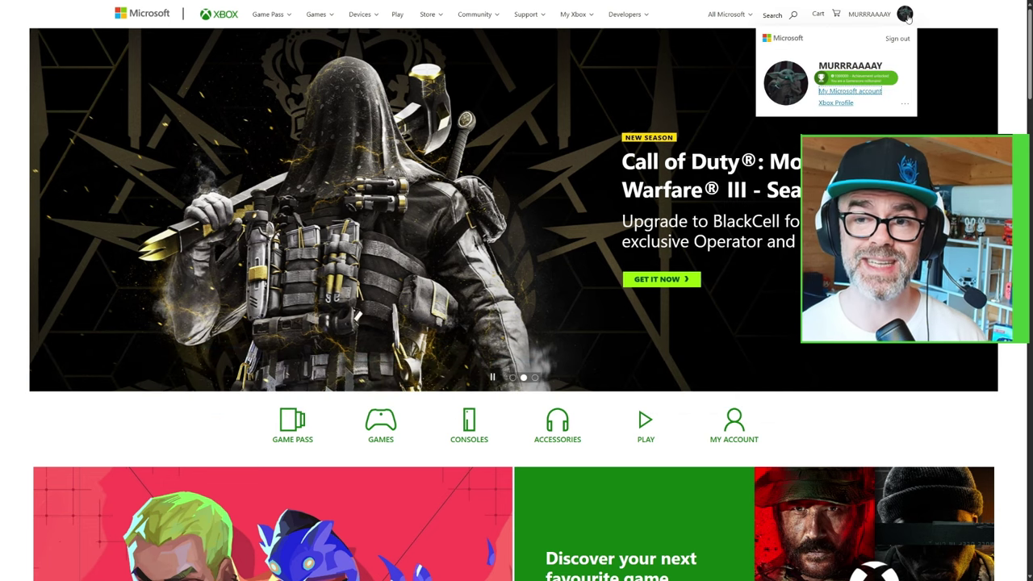
left_click(858, 92)
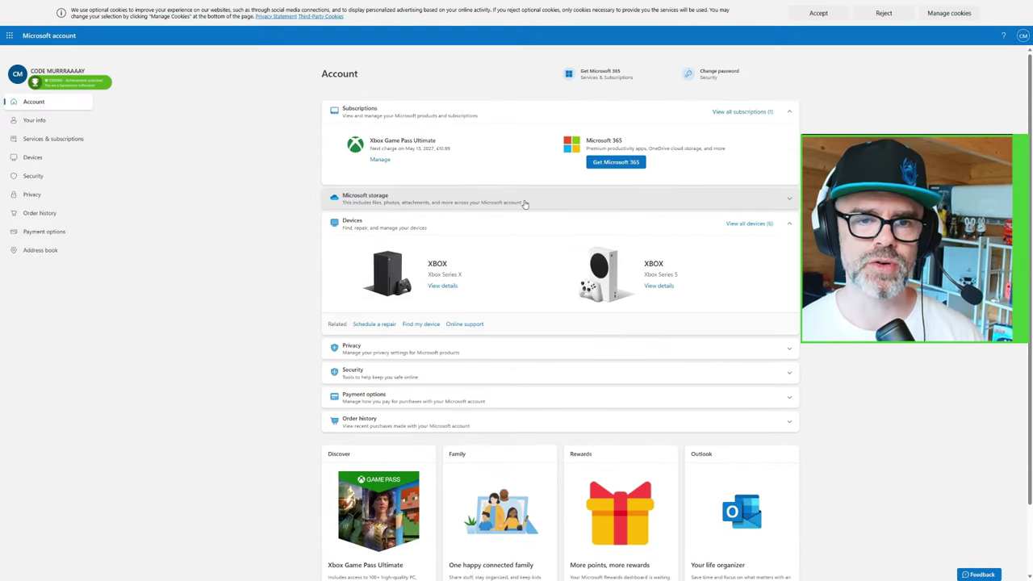
left_click(374, 162)
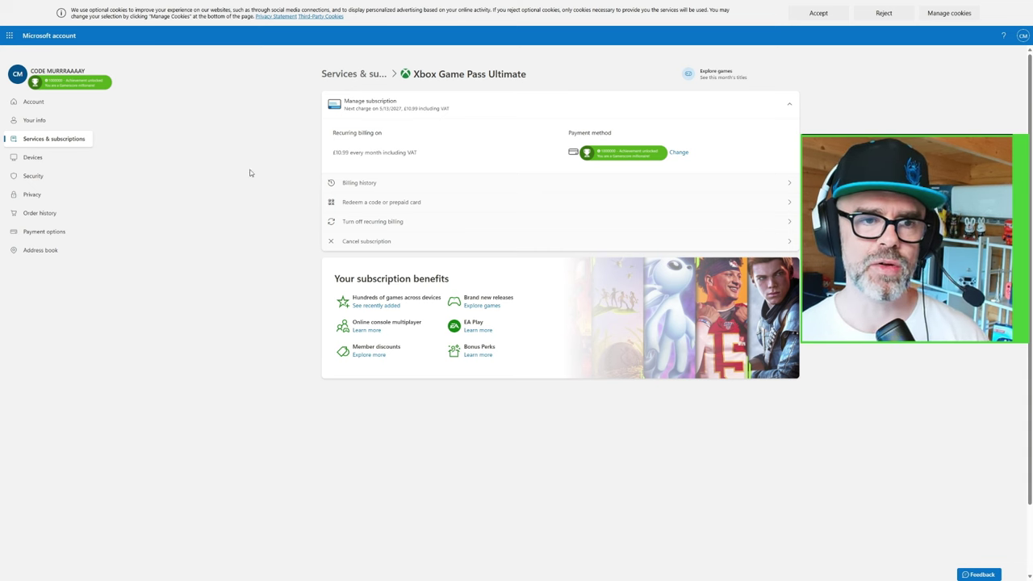
left_click(362, 225)
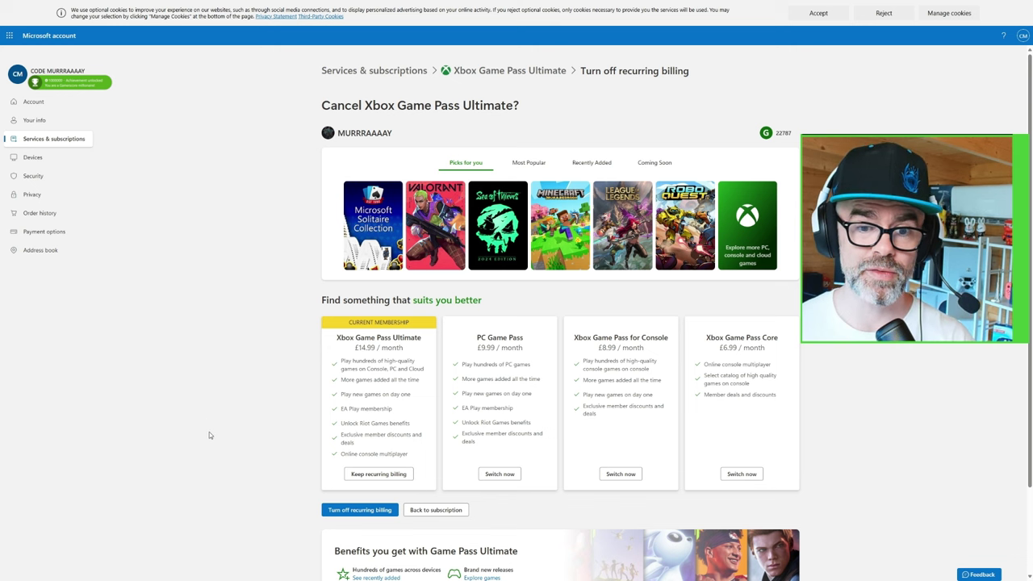
Confirm turning off Game Pass Ultimate recurring billing, then return to the subscription details.
left_click(360, 509)
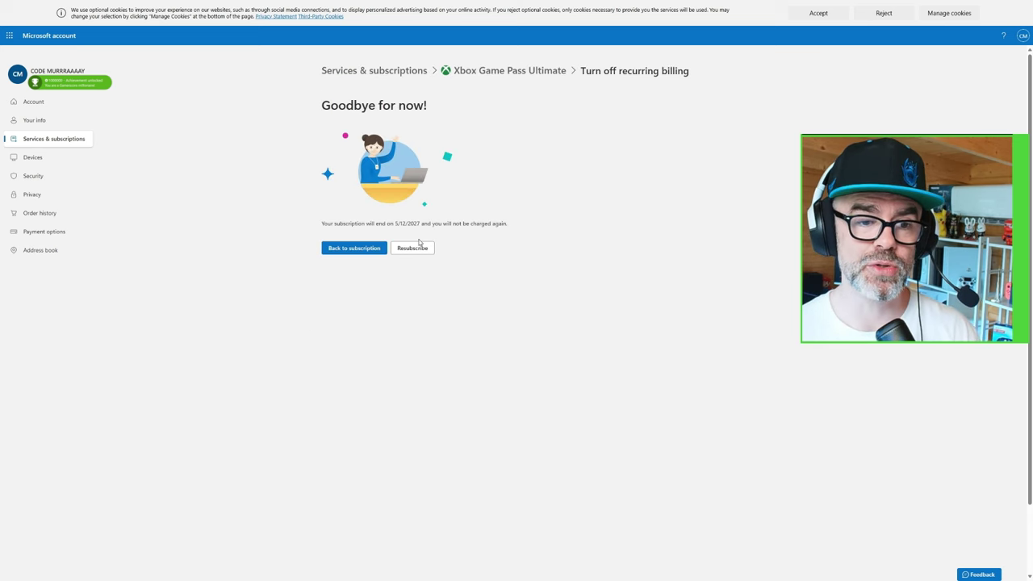
left_click(361, 248)
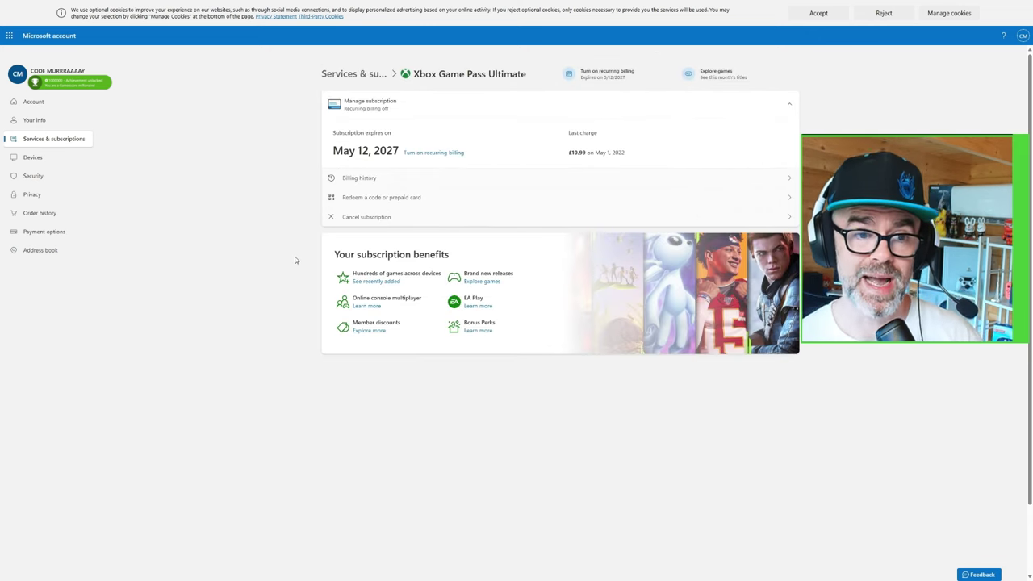
Turn recurring billing back on at £10.99 monthly, confirming Buy and closing the Success message.
left_click(434, 152)
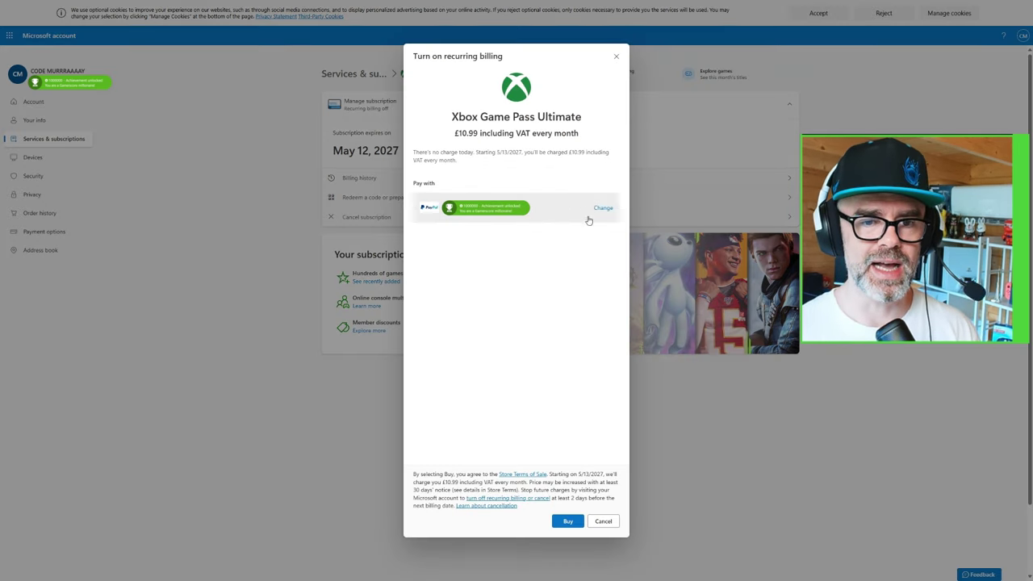
left_click(568, 522)
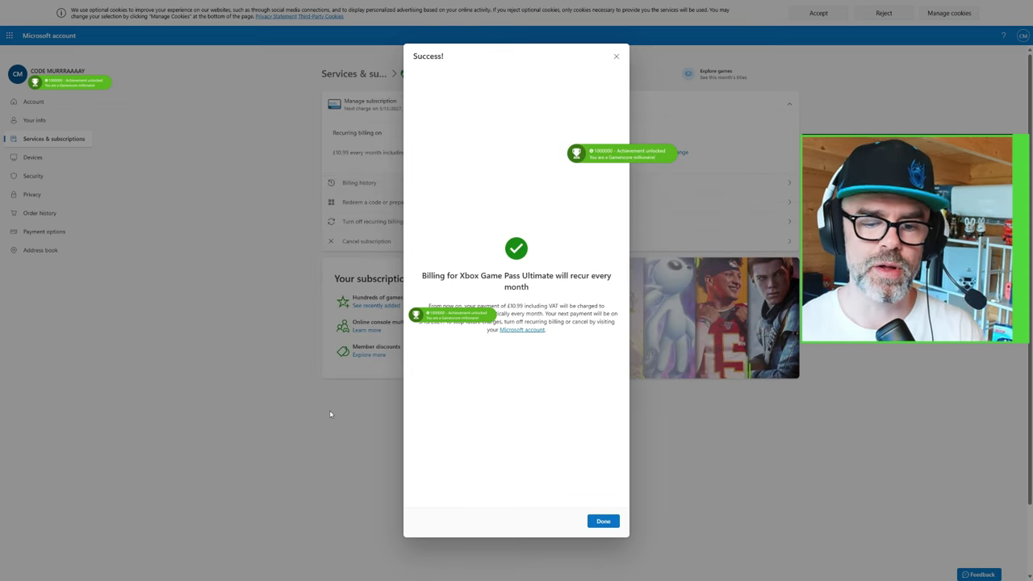
left_click(607, 521)
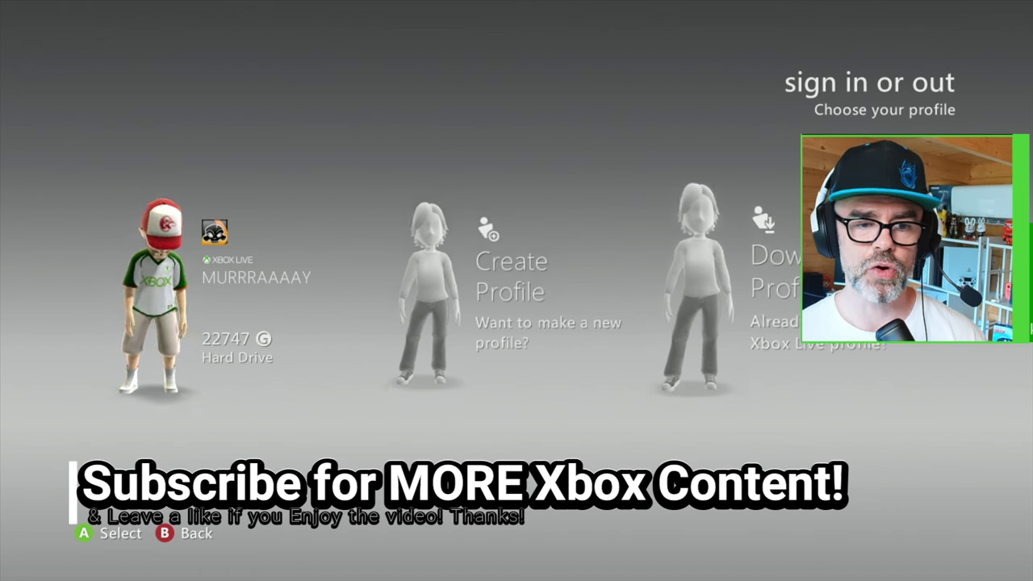
Sign in again with the stored hard-drive profile, now reaching Xbox Live and the home dashboard.
key("Return")
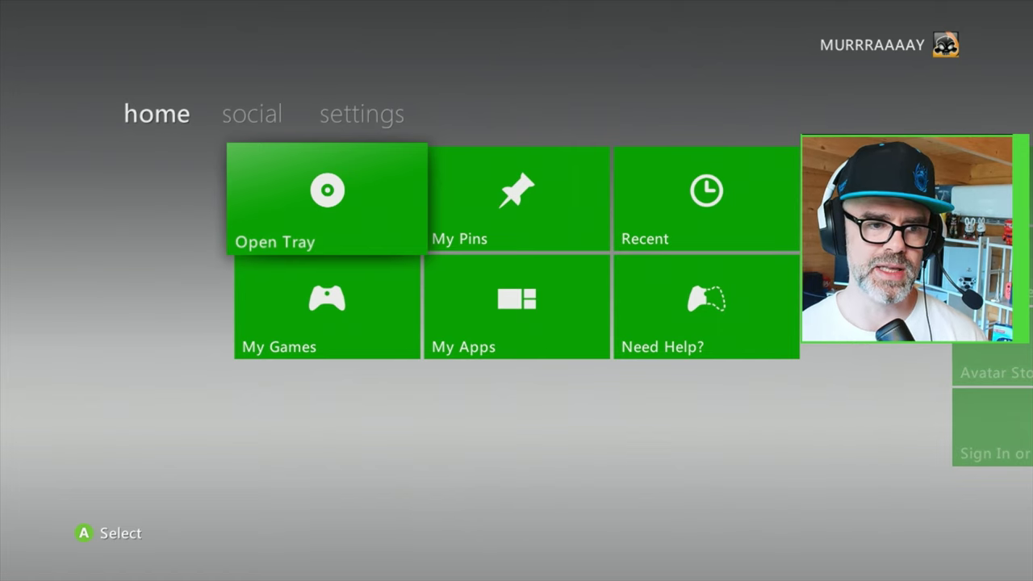
Browse the social and settings pages of the signed-in dashboard.
key("Right")
key("Right")
key("Right")
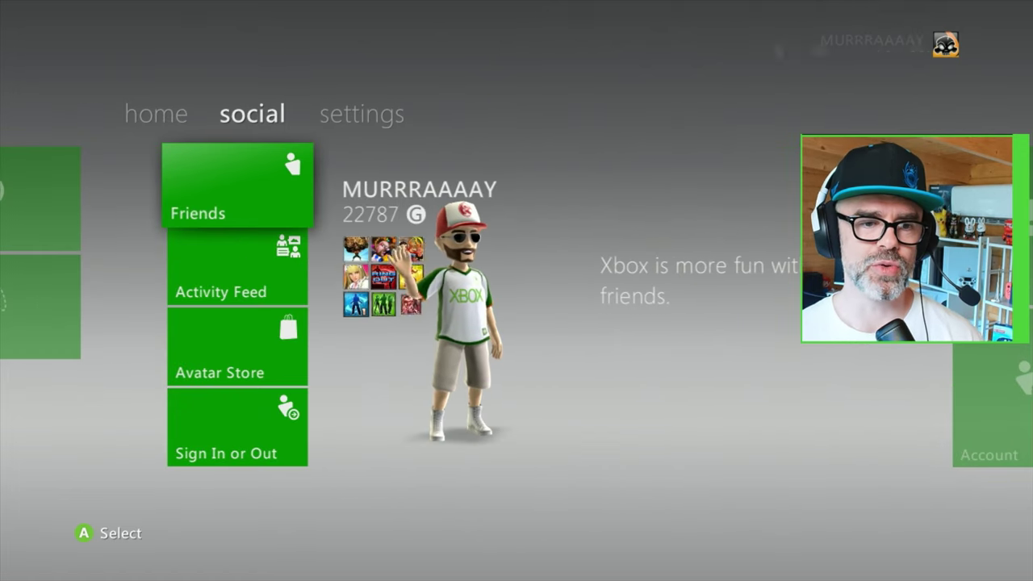
key("Right")
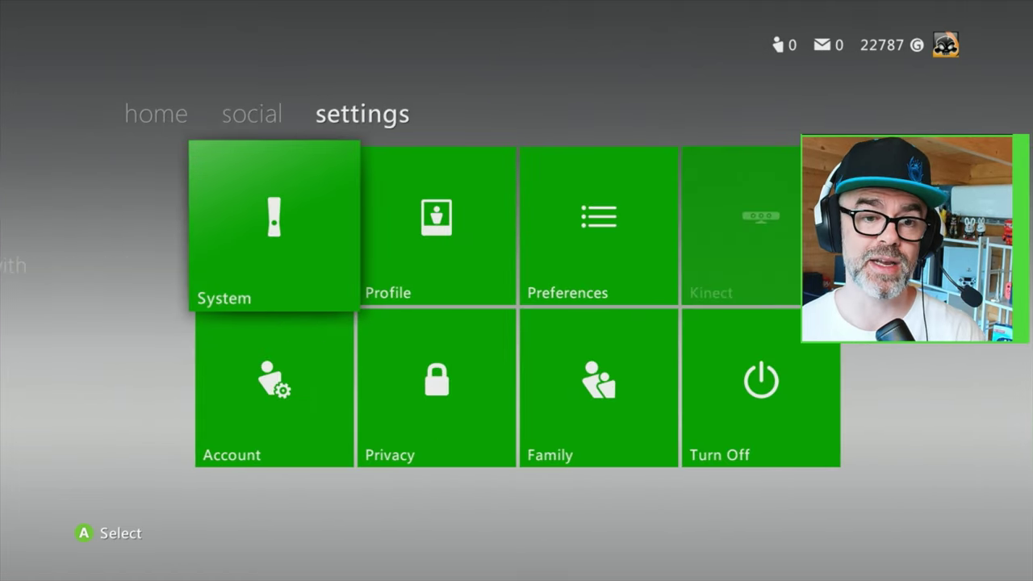
key("Left")
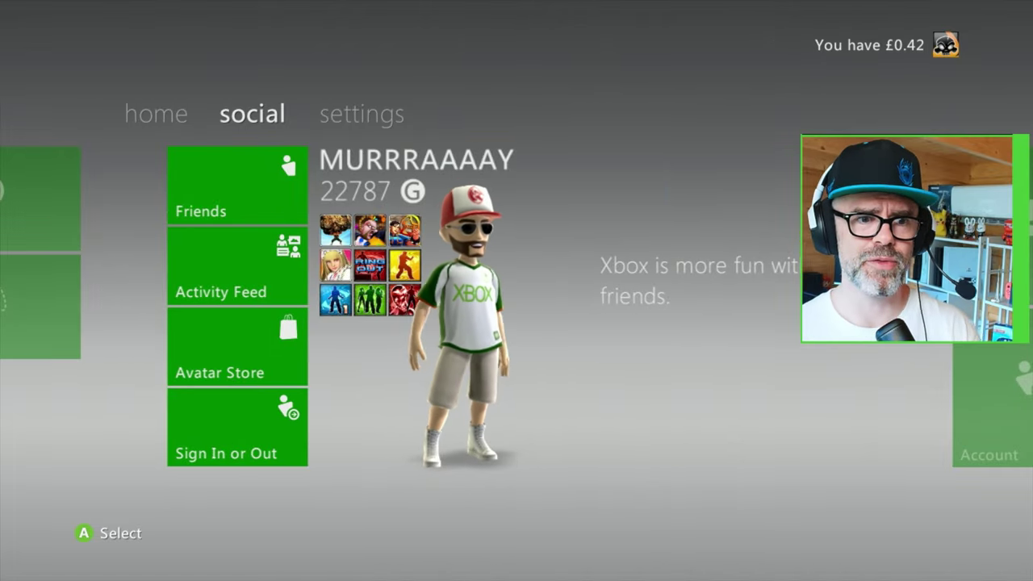
key("Down")
key("Down")
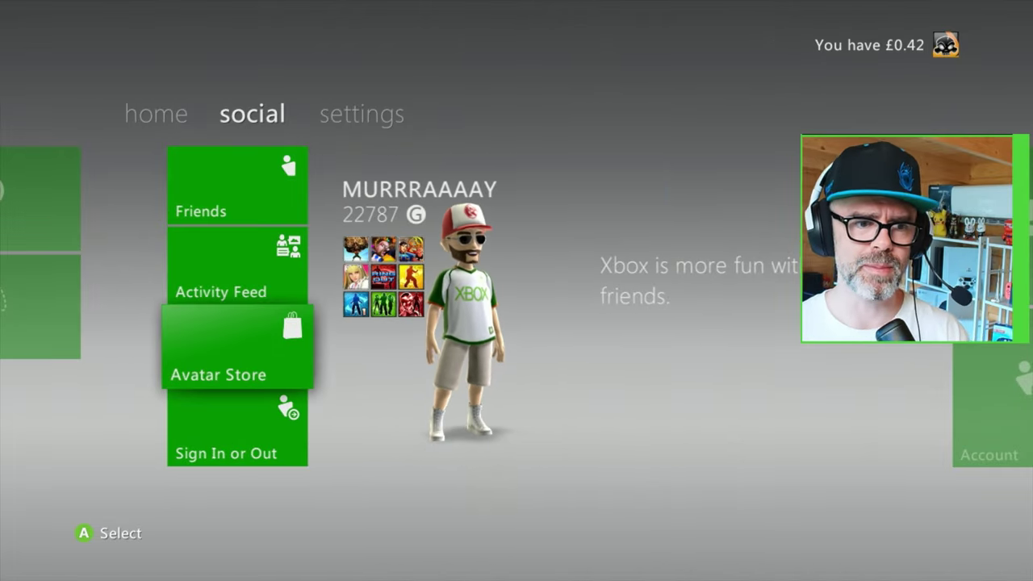
Open My Games to view the 39-title library, then back out.
key("Left")
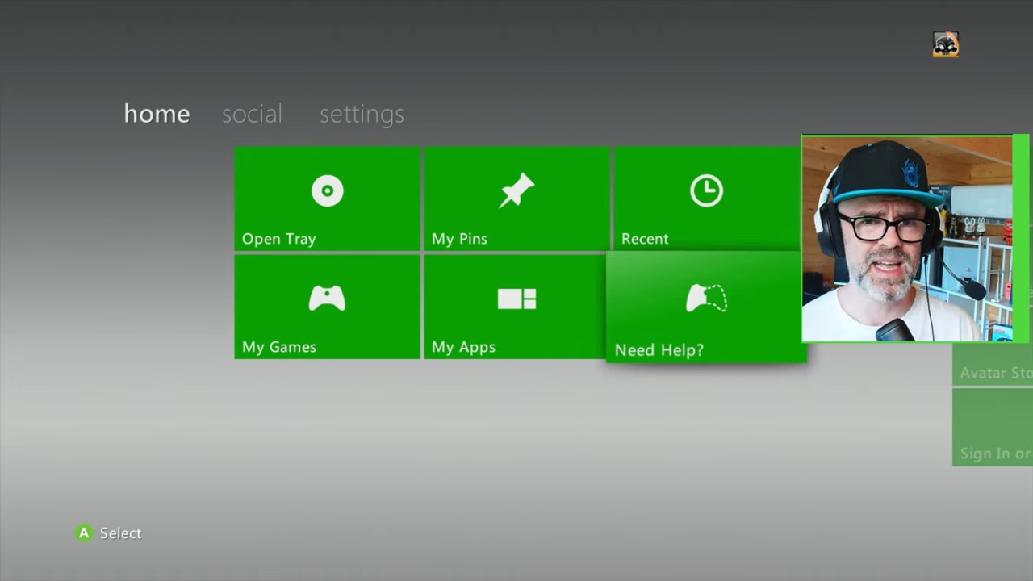
key("Left")
key("Left")
key("Return")
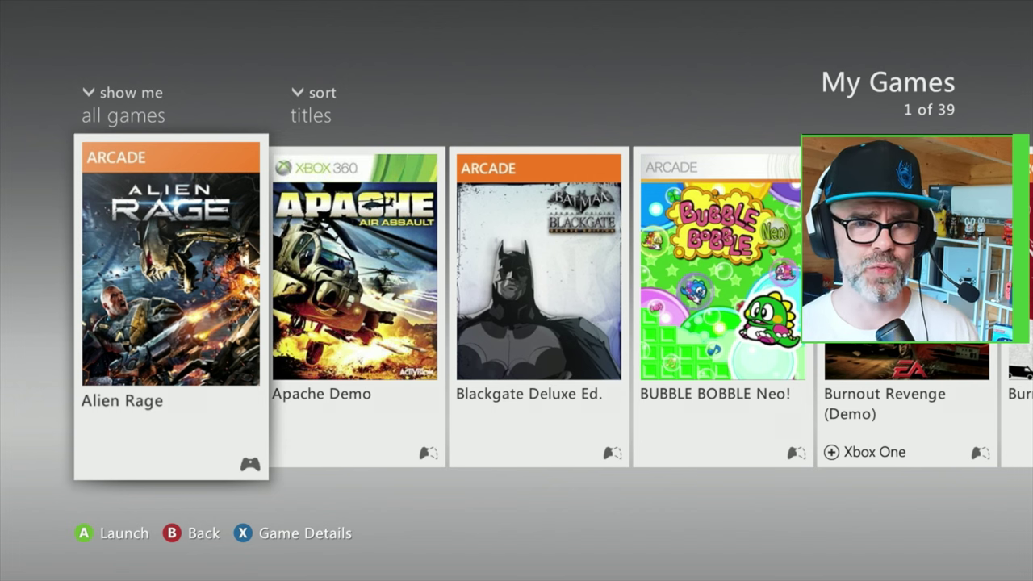
key("Escape")
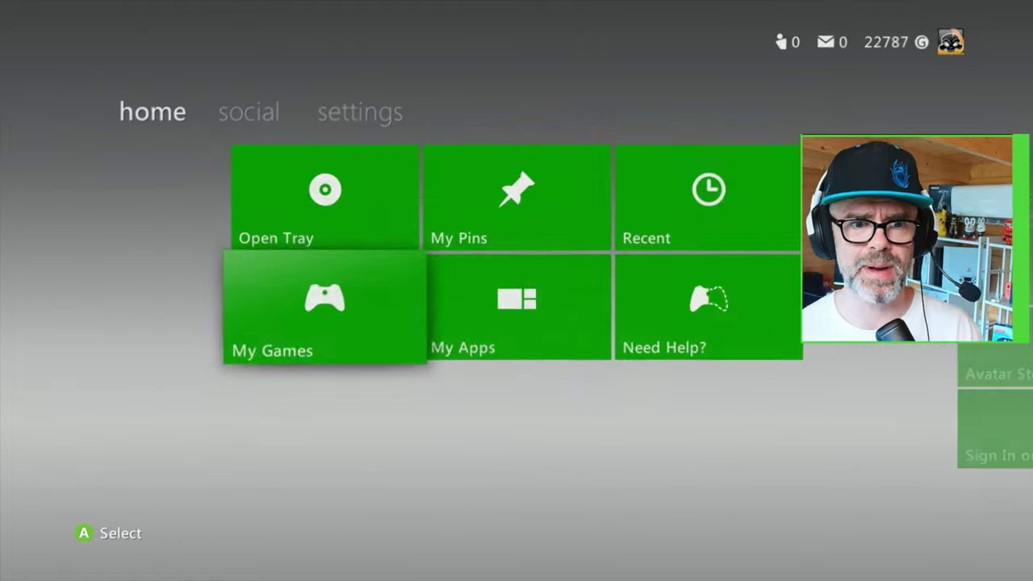
Launch the Avatar Store from the social page.
key("Right")
key("Right")
key("Right")
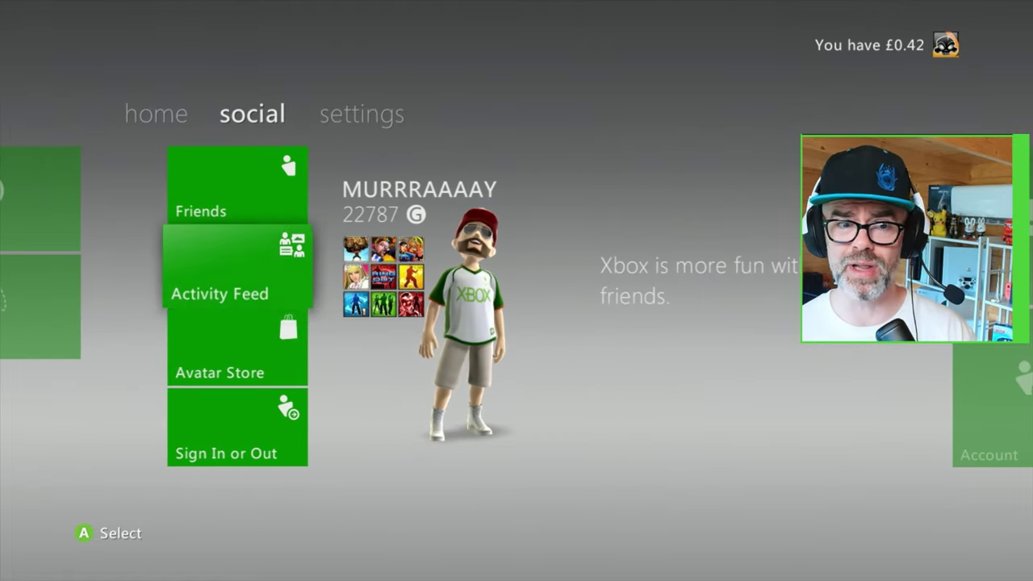
key("Down")
key("Return")
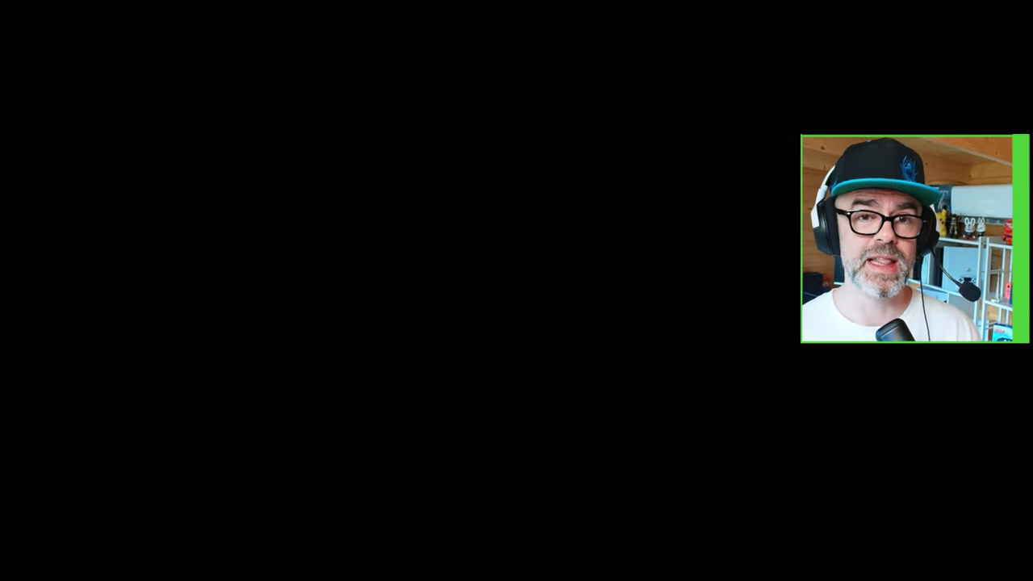